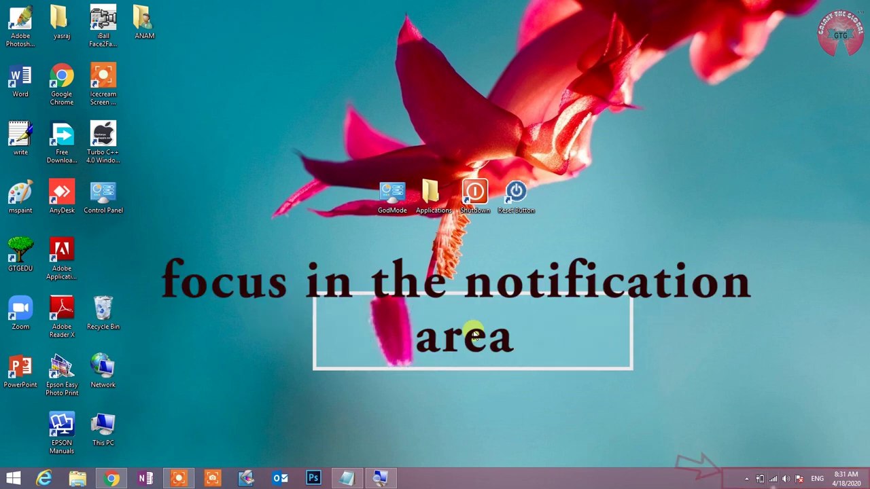
Step: Move the focus back and forth among the notification area icons to view the speaker, network and PC issue tooltips
{"action": "key", "text": "Right"}
{"action": "key", "text": "Right"}
{"action": "key", "text": "Right"}
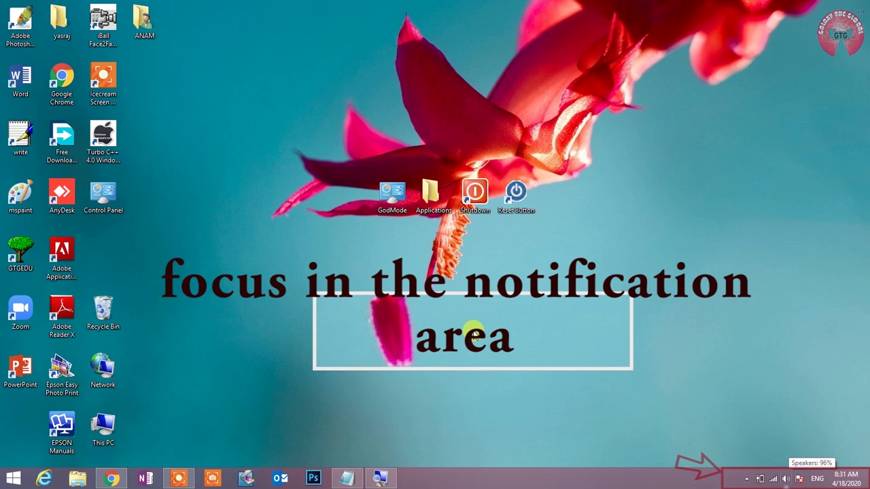
{"action": "key", "text": "Left"}
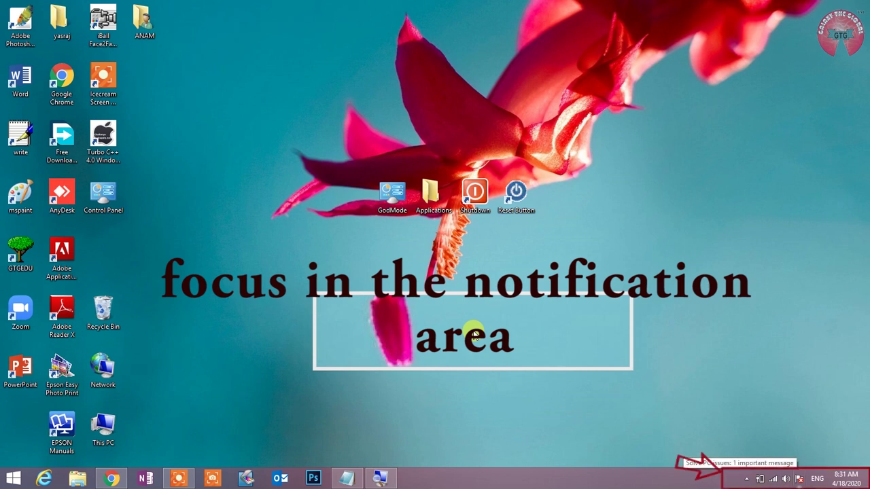
{"action": "key", "text": "Right"}
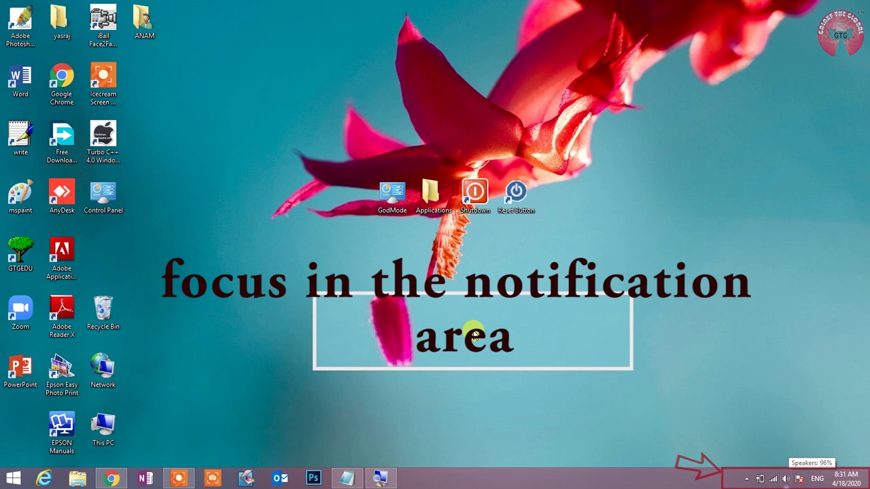
{"action": "key", "text": "Left"}
{"action": "key", "text": "Left"}
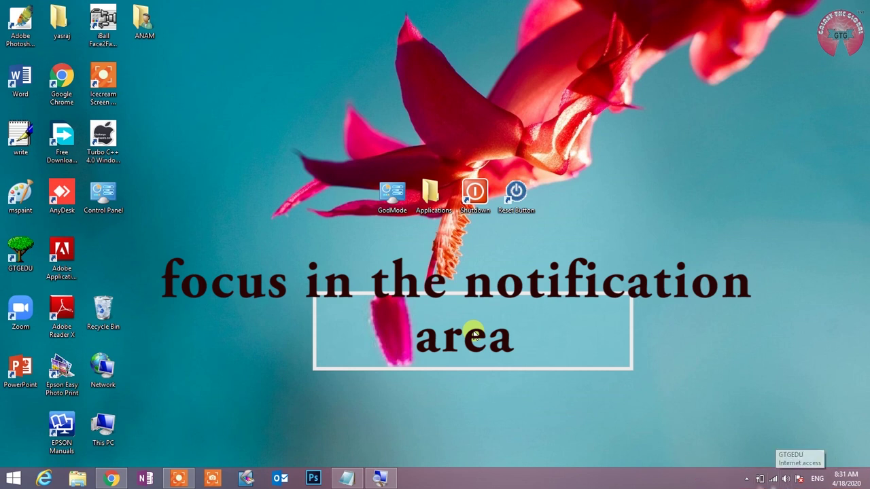
{"action": "key", "text": "Left"}
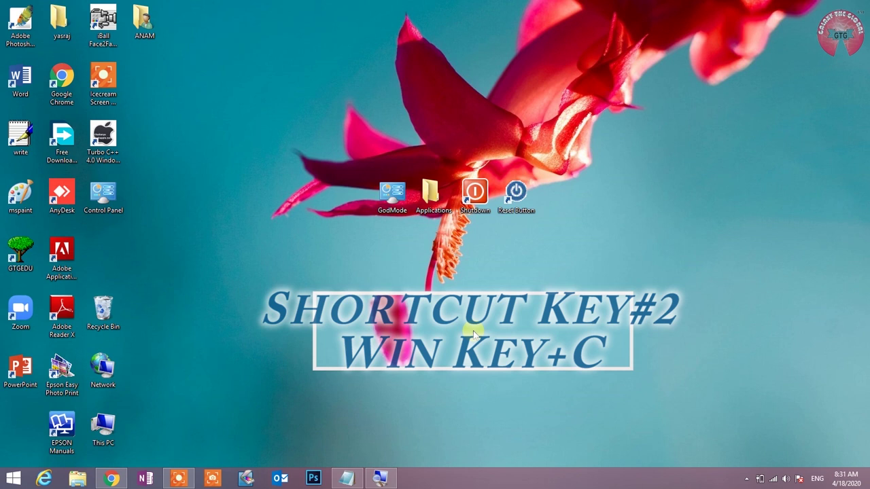
Step: Open the charms bar with the date and time overlay, and dismiss it
{"action": "key", "text": "super+c"}
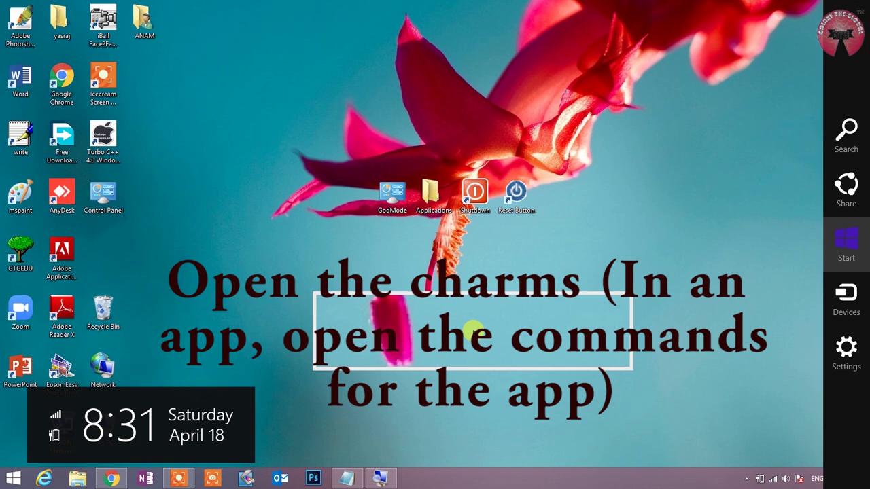
{"action": "key", "text": "Escape"}
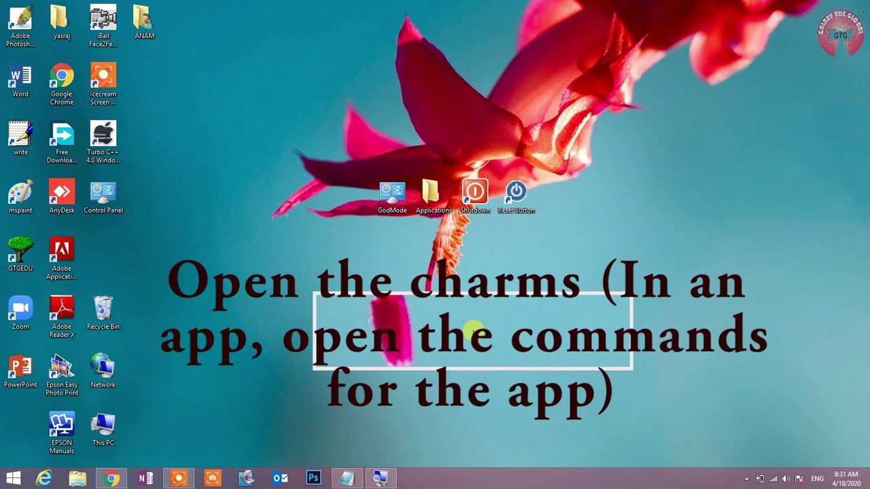
Step: Bring back the hidden windows from the desktop and show the desktop again
{"action": "key", "text": "super+d"}
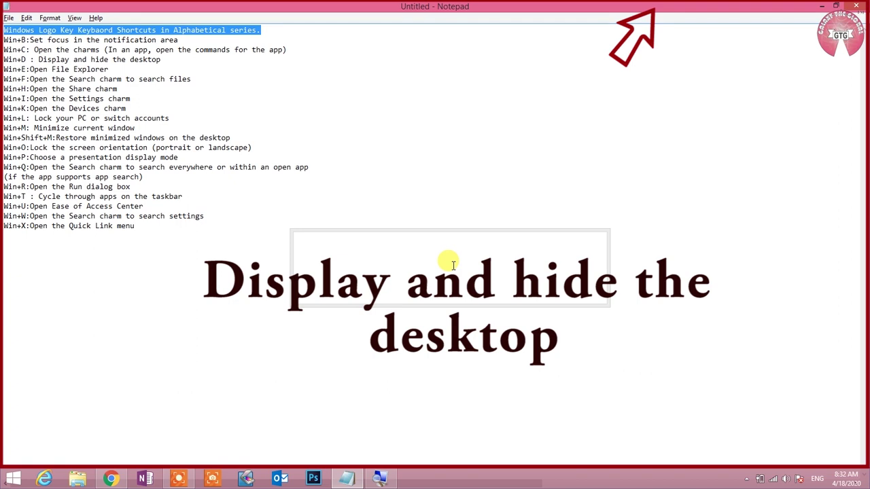
{"action": "key", "text": "super+d"}
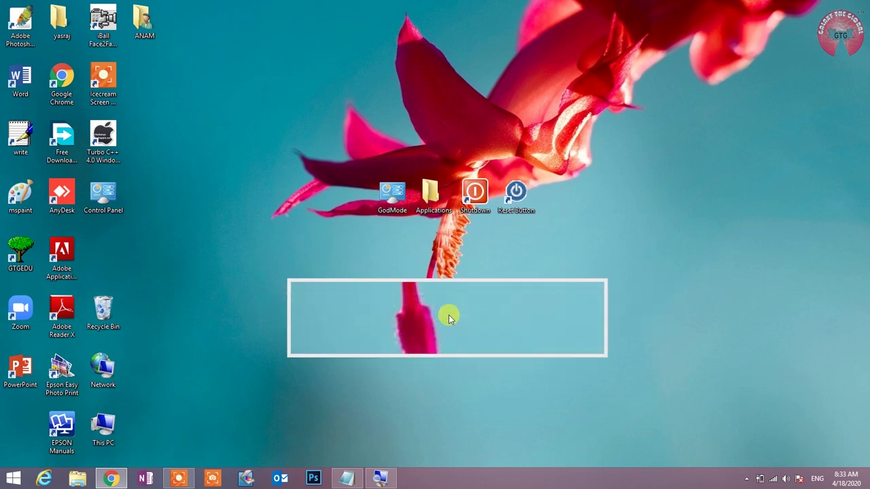
Step: Open a File Explorer window, and open the Search charm for searching files
{"action": "key", "text": "super+e"}
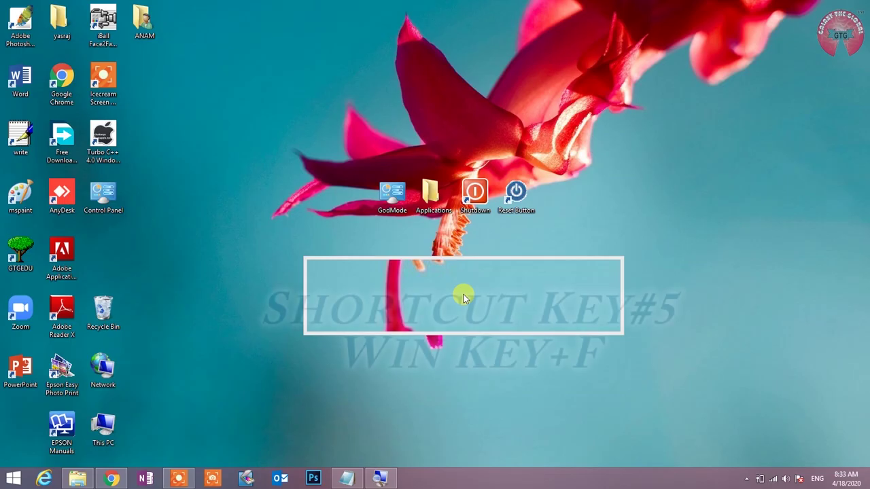
{"action": "key", "text": "super+f"}
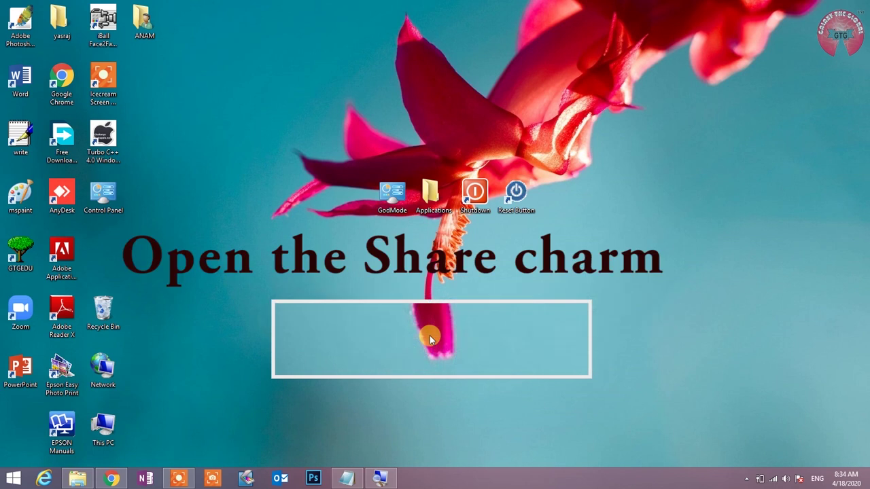
Step: Open the Share charm from the desktop and dismiss it
{"action": "key", "text": "super+h"}
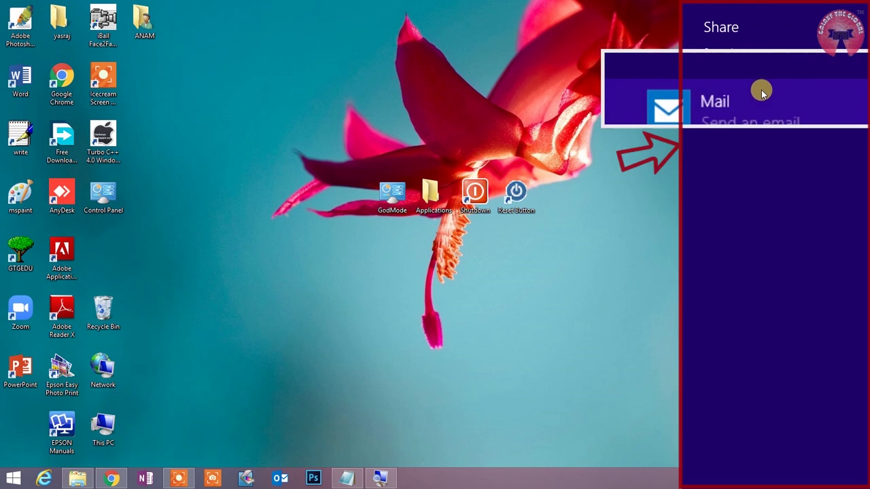
{"action": "left_click", "coordinate": [464, 396]}
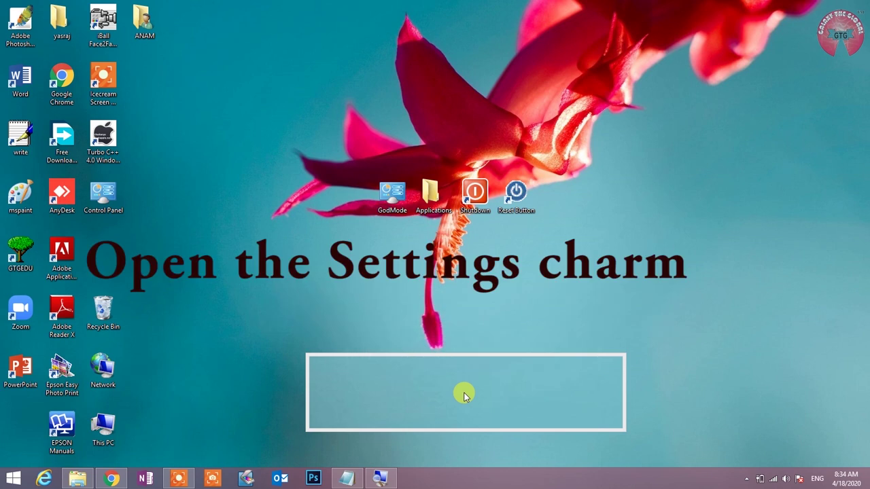
Step: Open the Settings charm, and open the Devices charm
{"action": "key", "text": "super+i"}
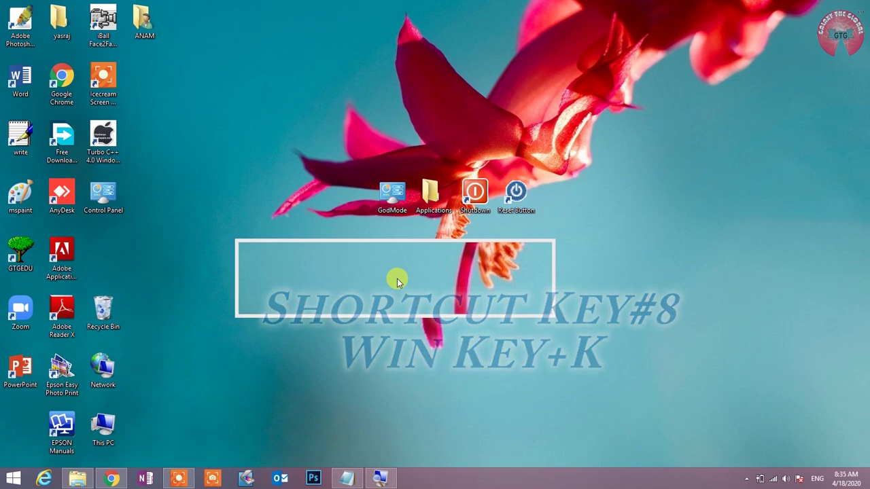
{"action": "key", "text": "super+k"}
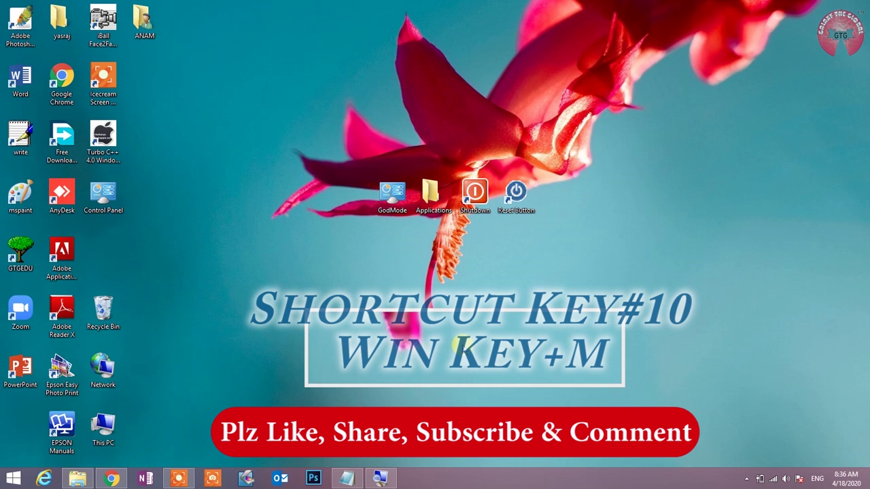
Step: Bring up the untitled Notepad window, minimize it, restore the minimized windows and minimize them again
{"action": "left_click", "coordinate": [348, 479]}
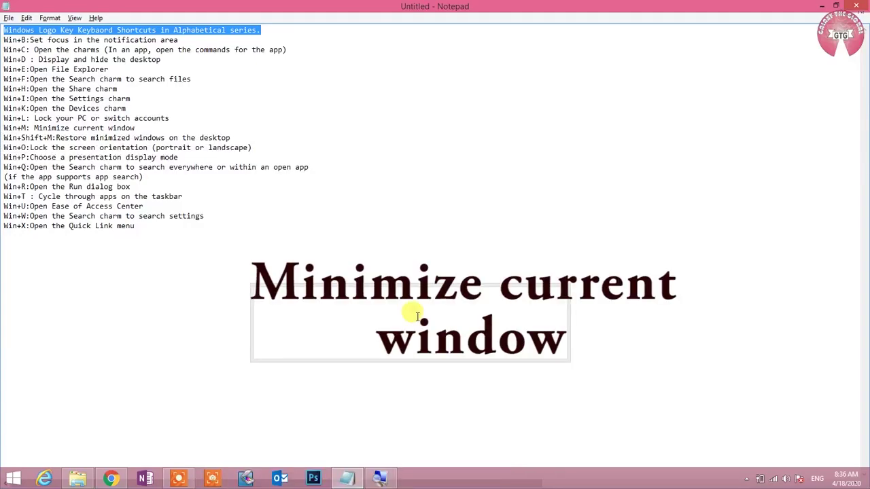
{"action": "key", "text": "super+m"}
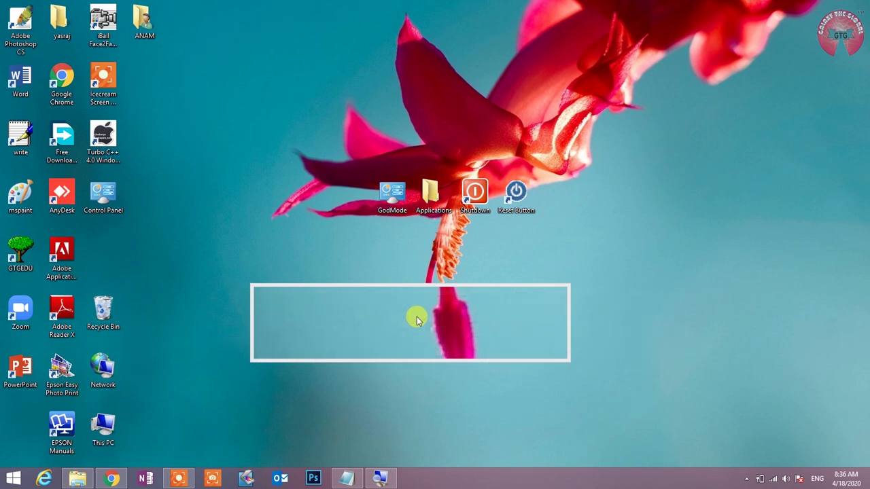
{"action": "key", "text": "super+shift+m"}
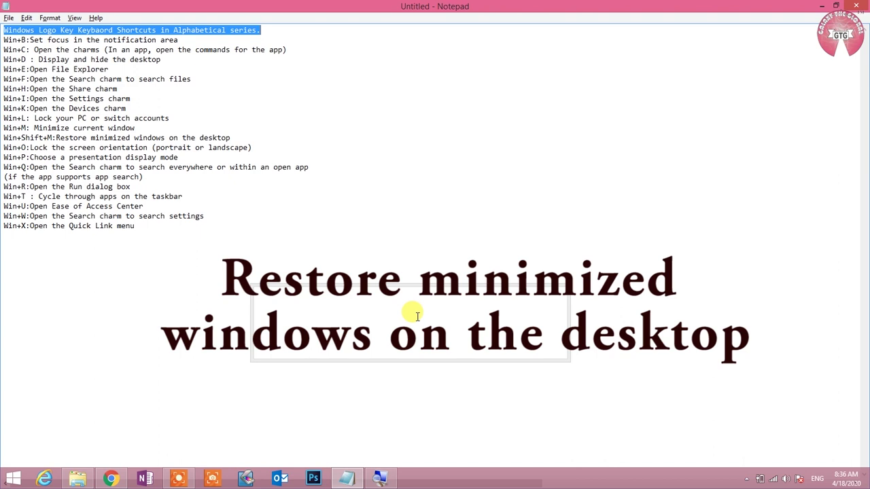
{"action": "key", "text": "super+m"}
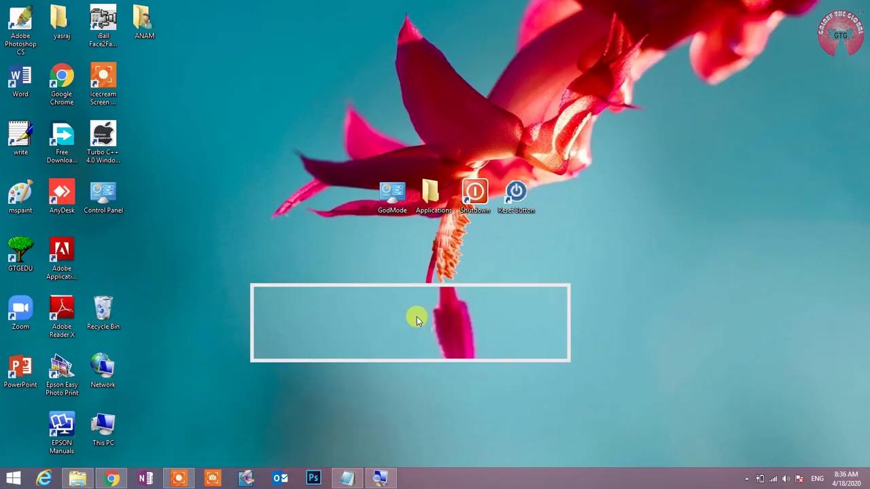
Step: Rotate the screen to portrait and back to landscape, and open the presentation display mode options
{"action": "key", "text": "ctrl+shift+Right"}
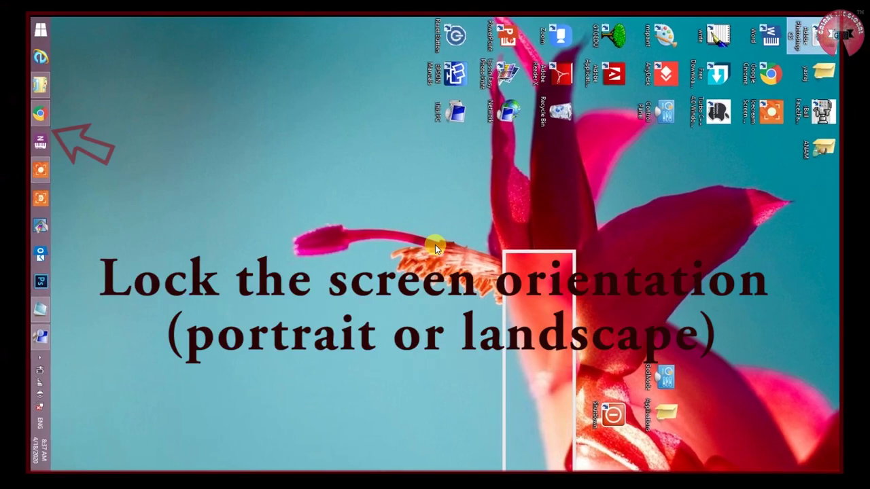
{"action": "key", "text": "ctrl+alt+Up"}
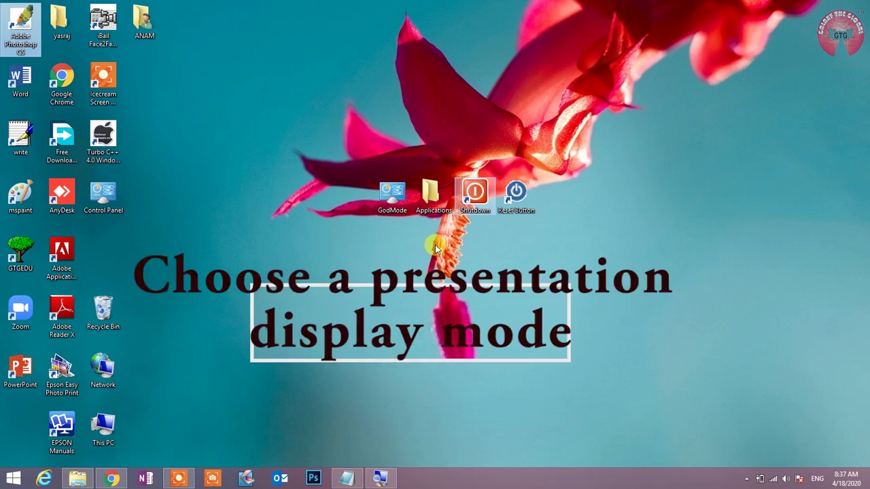
{"action": "key", "text": "super+p"}
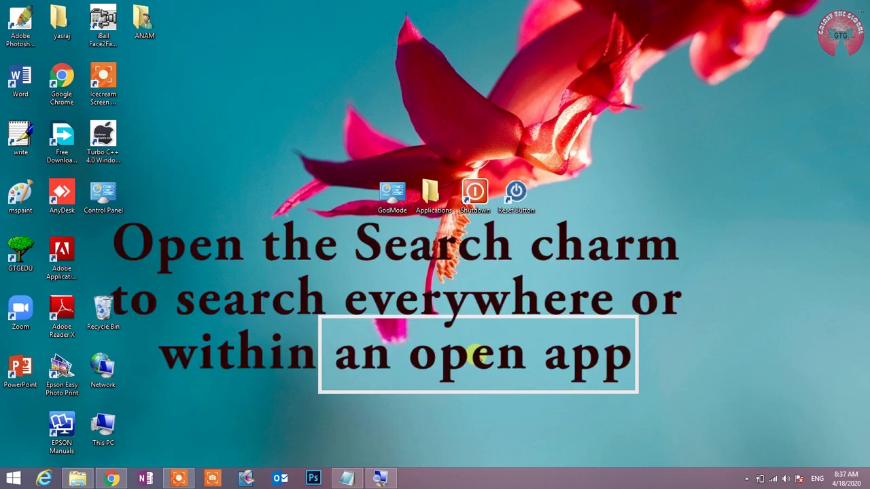
Step: Open the Search charm for searching everywhere, and open the Run dialog box
{"action": "key", "text": "super+q"}
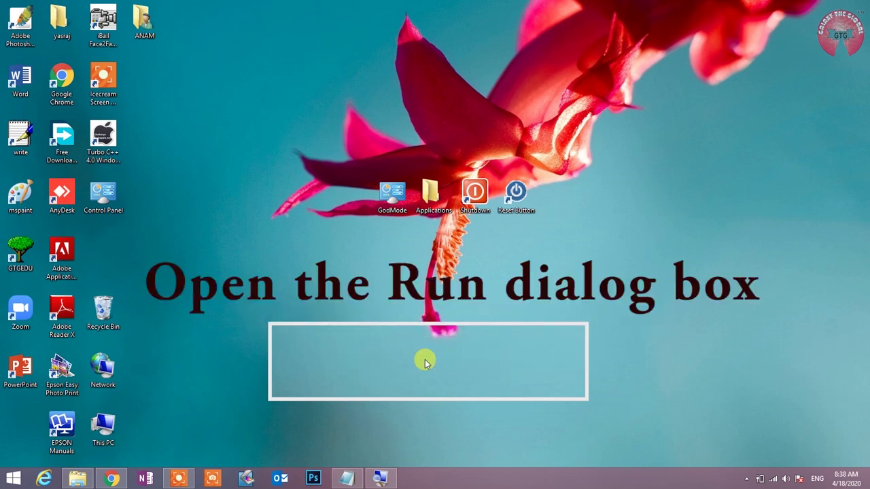
{"action": "key", "text": "super+r"}
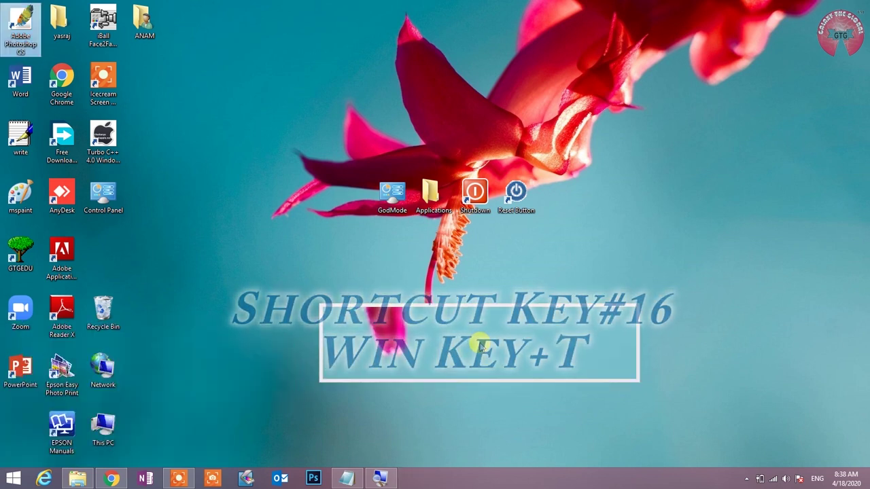
Step: Cycle the focus through the apps on the taskbar to preview their open windows
{"action": "key", "text": "super+t"}
{"action": "key", "text": "super+t"}
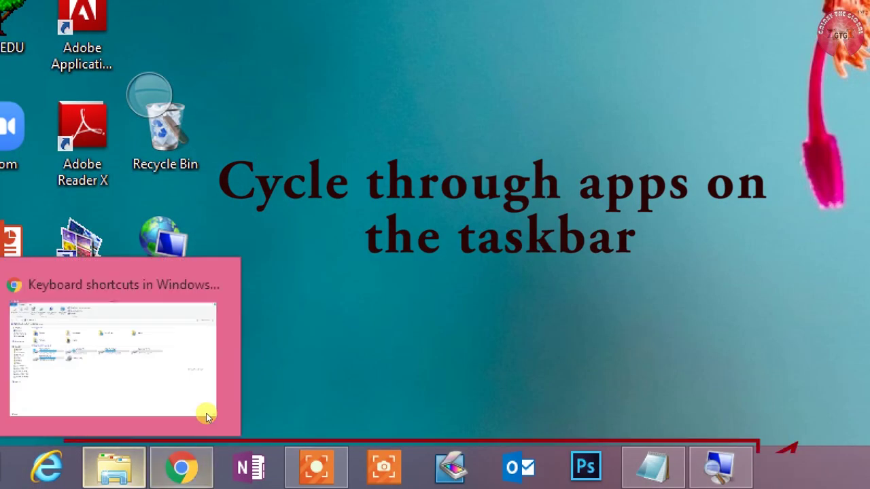
{"action": "key", "text": "super+t"}
{"action": "key", "text": "super+t"}
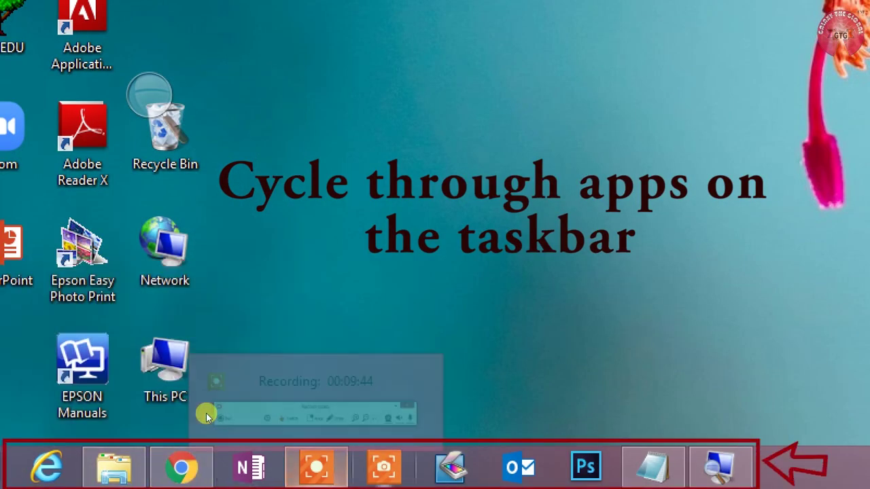
{"action": "key", "text": "Escape"}
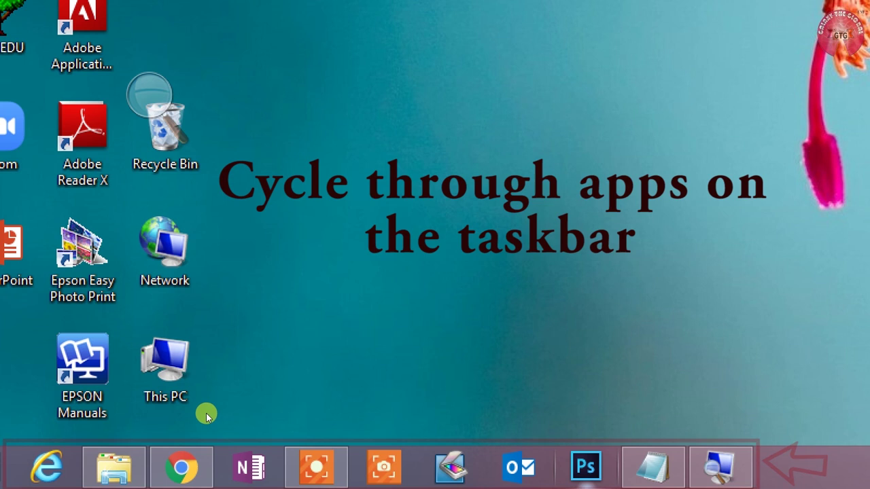
{"action": "key", "text": "super+t"}
{"action": "key", "text": "super+t"}
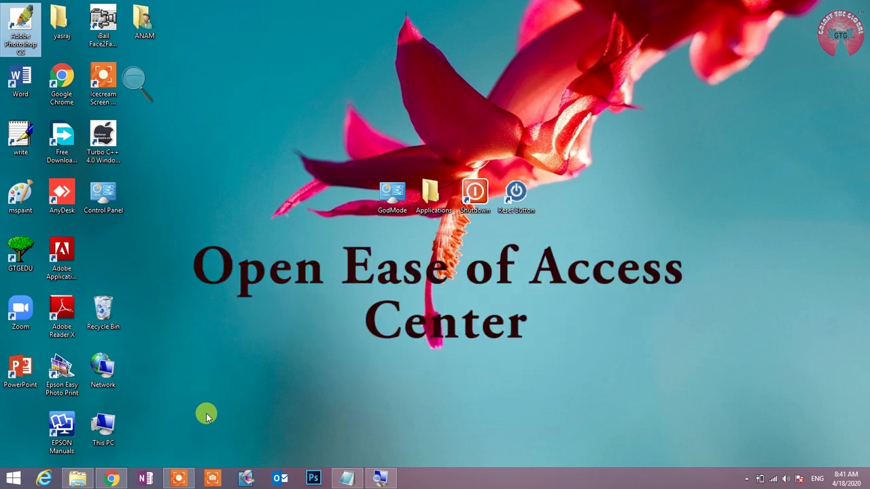
Step: Open the Ease of Access Center, and open the Search charm for searching settings
{"action": "key", "text": "super+u"}
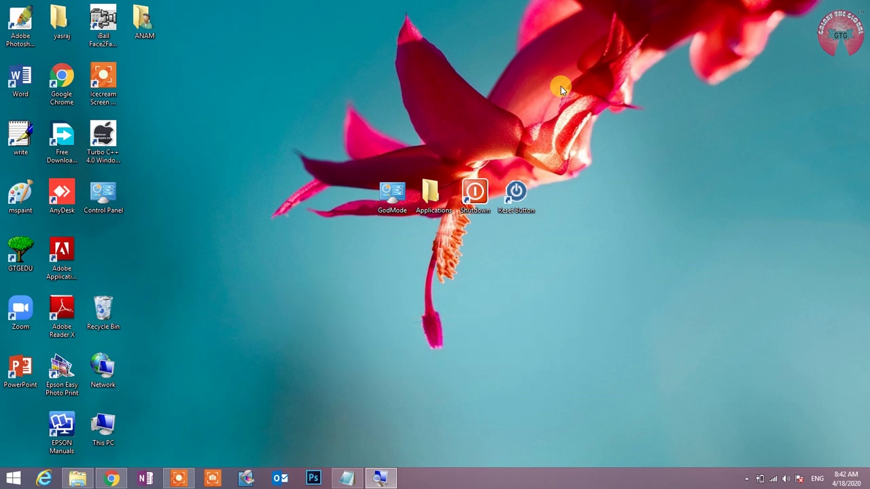
{"action": "key", "text": "super+w"}
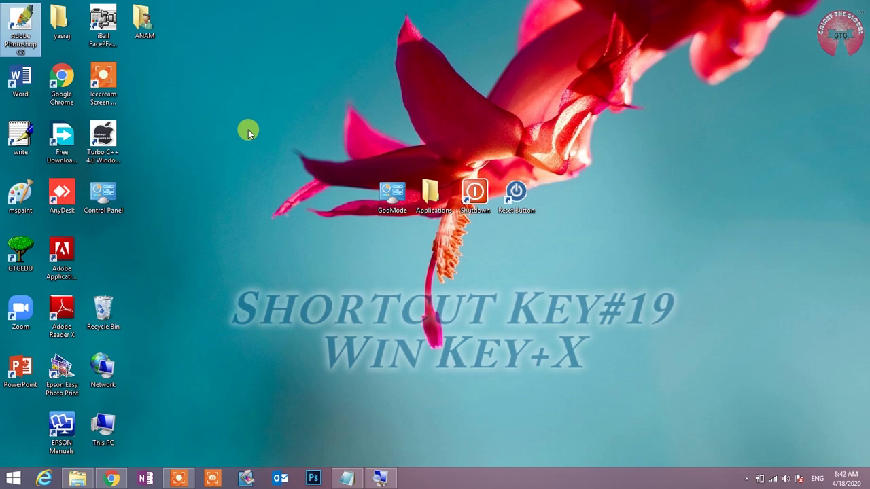
Step: Open the Quick Link menu of system tools and dismiss it
{"action": "key", "text": "super+x"}
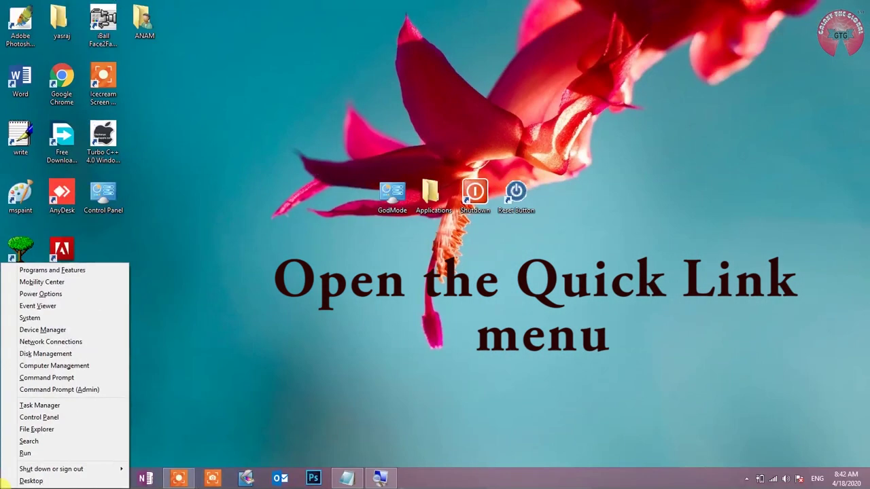
{"action": "left_click", "coordinate": [237, 342]}
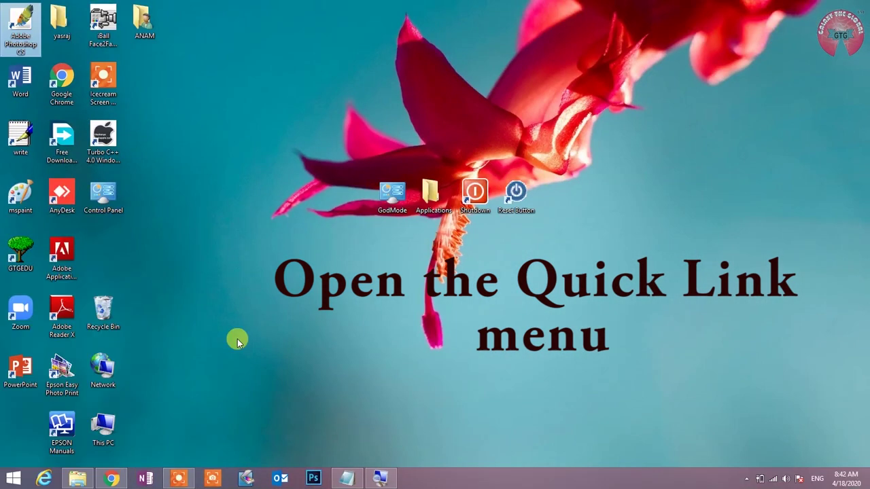